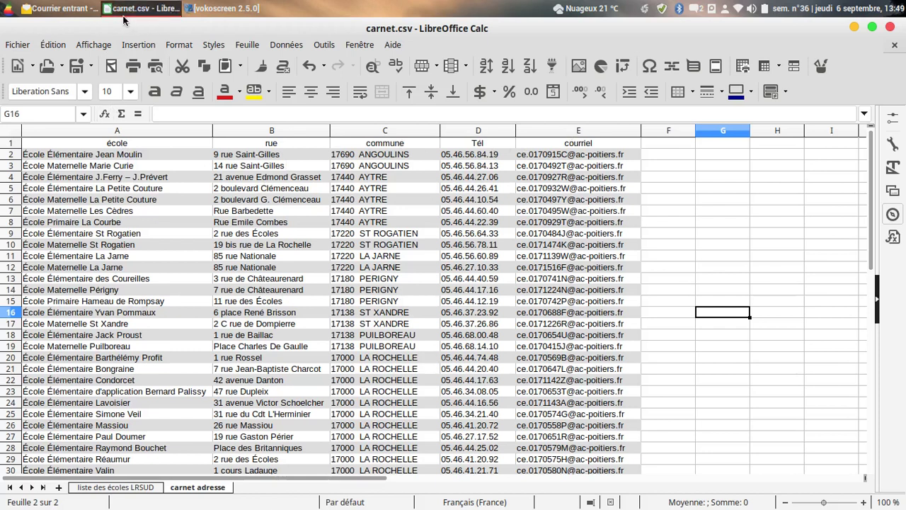
Save the sheet under the name "carnet écoles" on the Bureau, with editing of the filter settings enabled
left_click(16, 45)
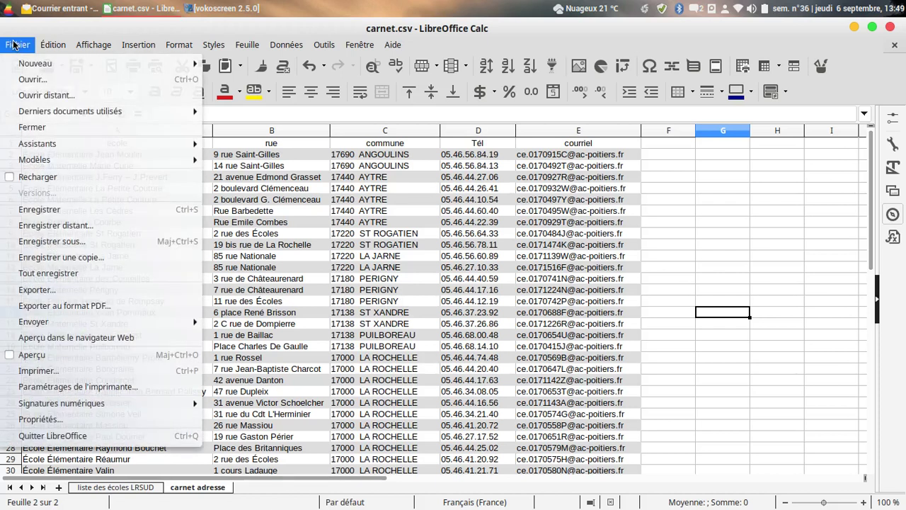
left_click(41, 241)
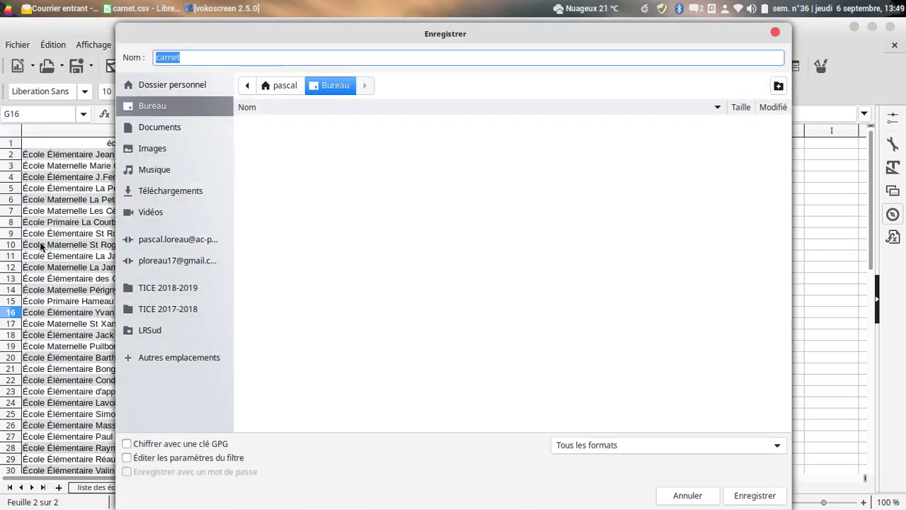
left_click(197, 56)
type("é")
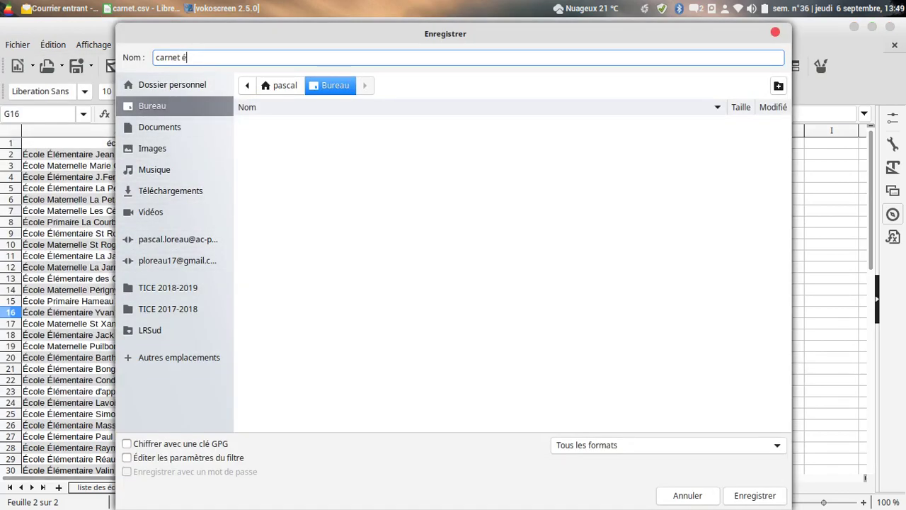
type("coles")
left_click(126, 457)
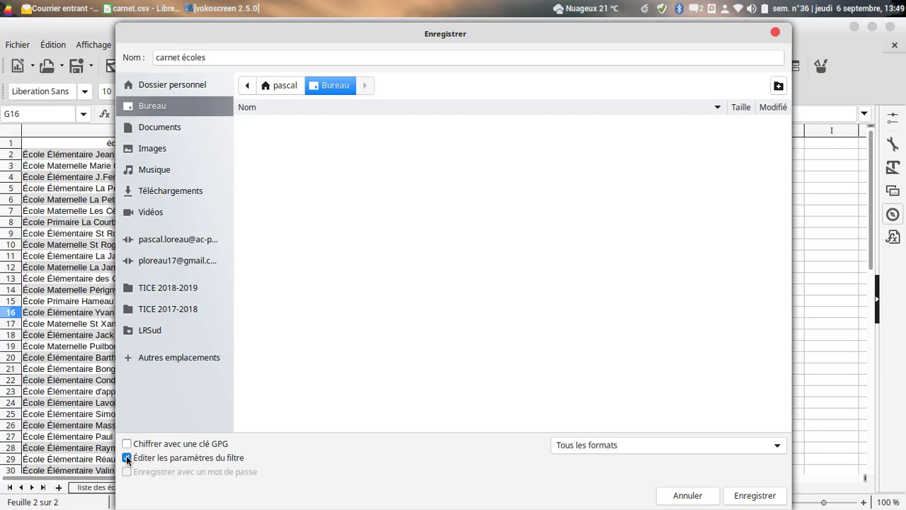
left_click(755, 495)
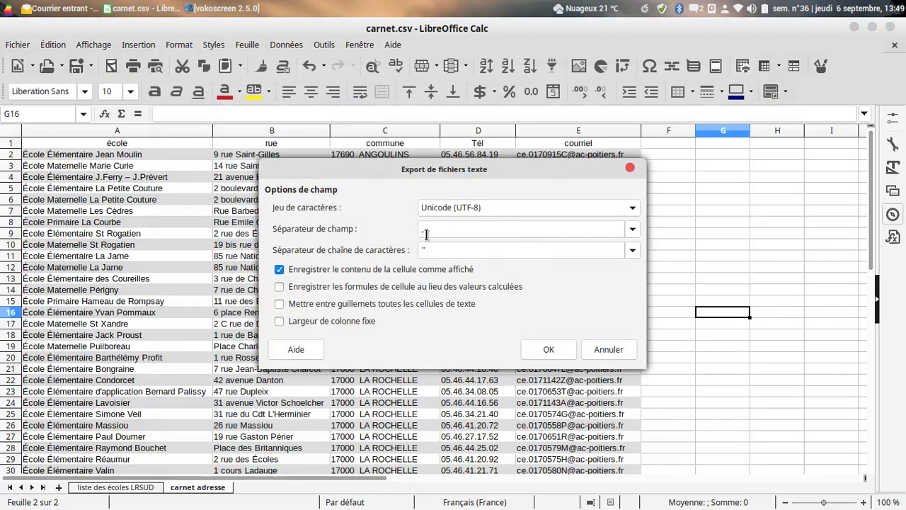
Export the active sheet as a text file in Unicode (UTF-8) with a comma as field separator
left_click(632, 207)
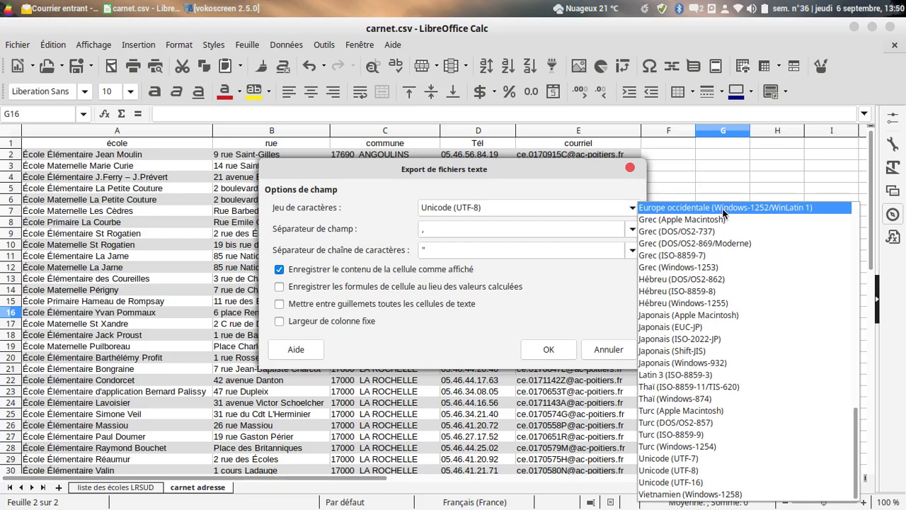
left_click(511, 276)
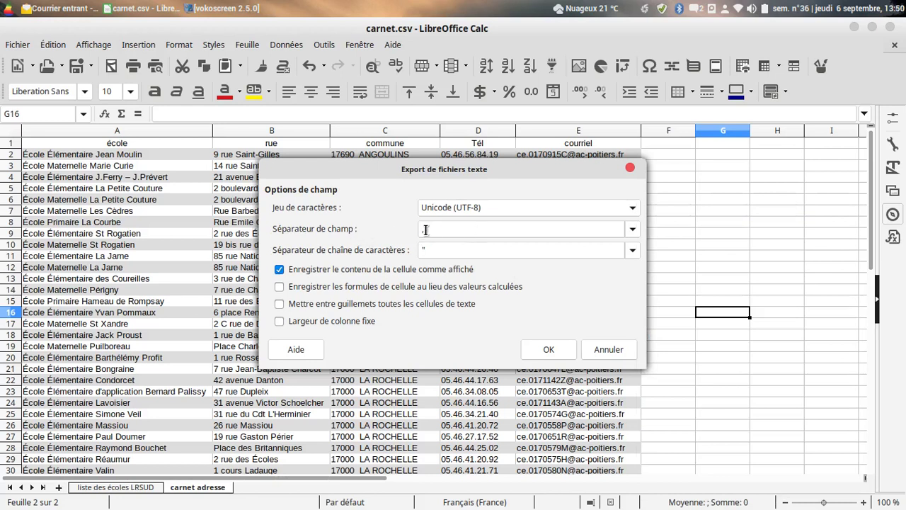
left_click(548, 349)
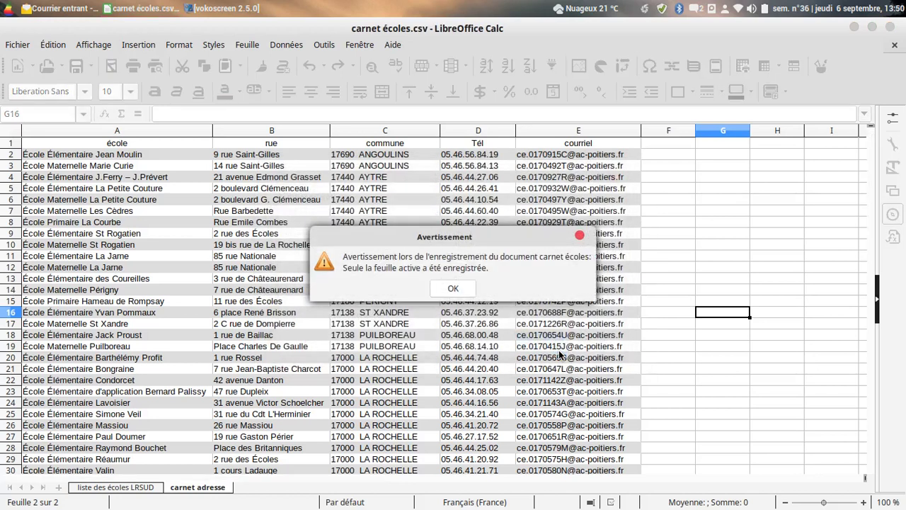
left_click(453, 288)
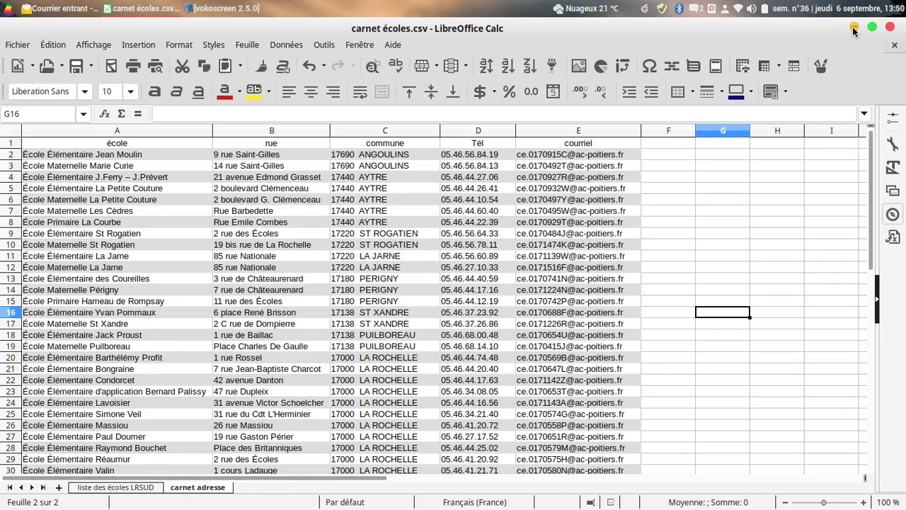
Switch to Thunderbird and open its address book
left_click(60, 8)
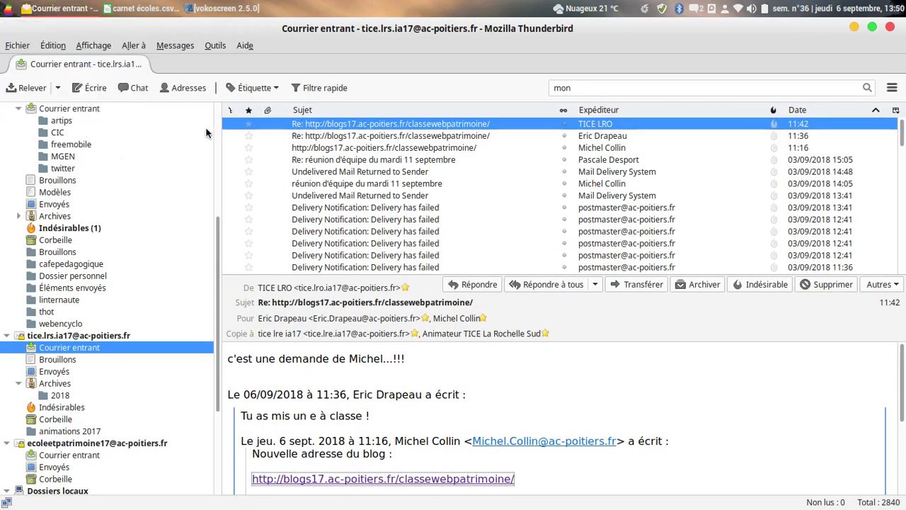
left_click(216, 47)
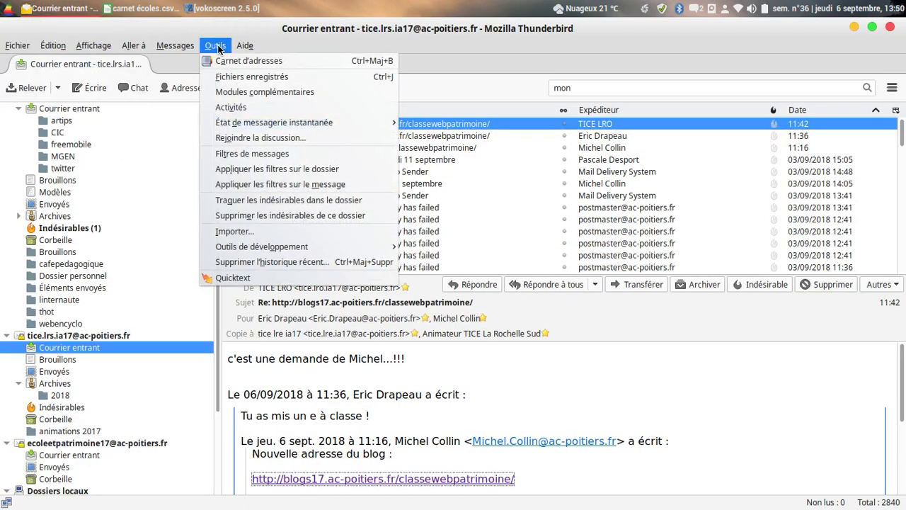
left_click(226, 63)
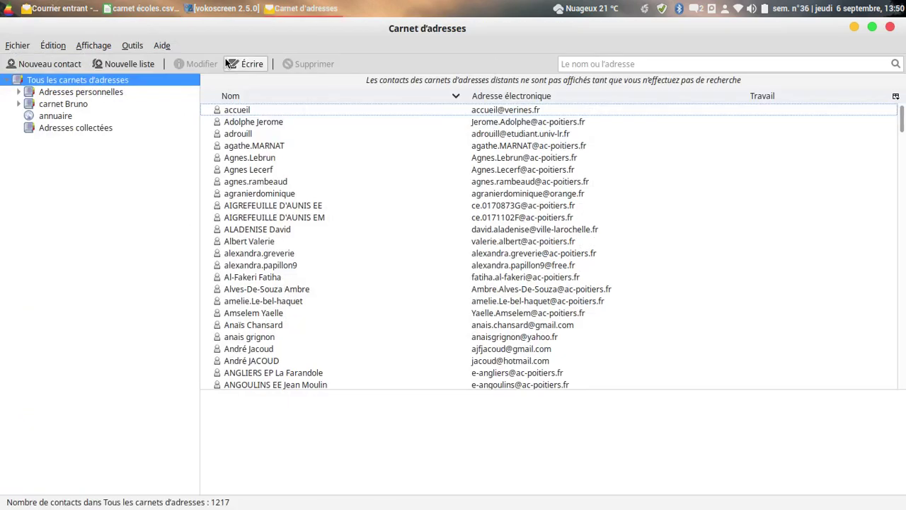
Start an import of address books only, using the text file type (LDIF, .tab, .csv, .txt)
left_click(129, 47)
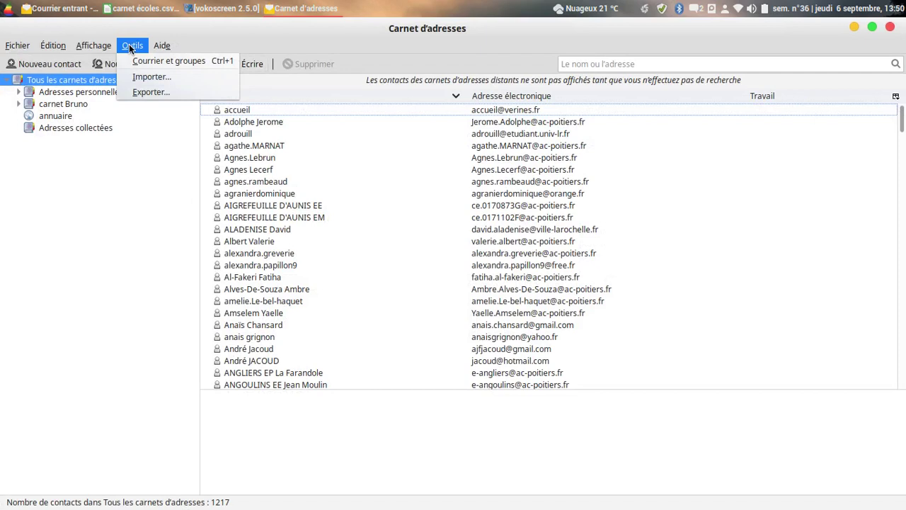
left_click(145, 77)
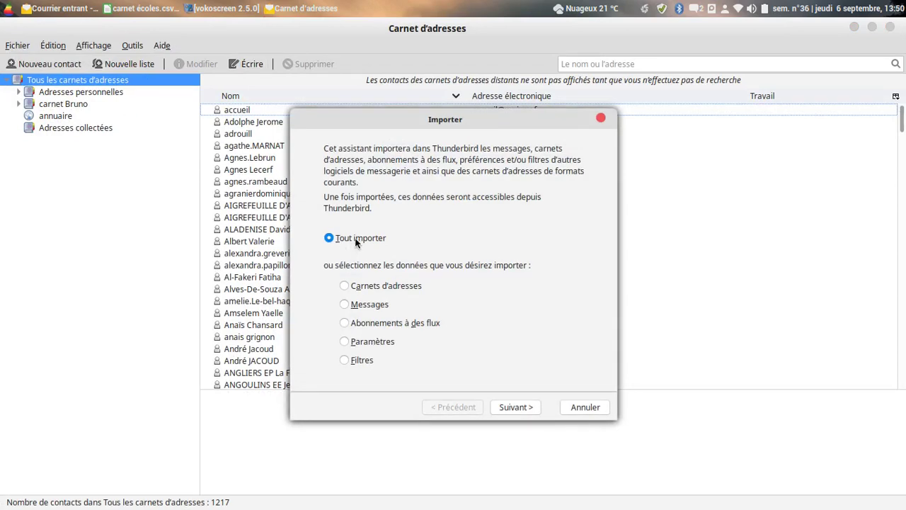
left_click(346, 284)
left_click(507, 407)
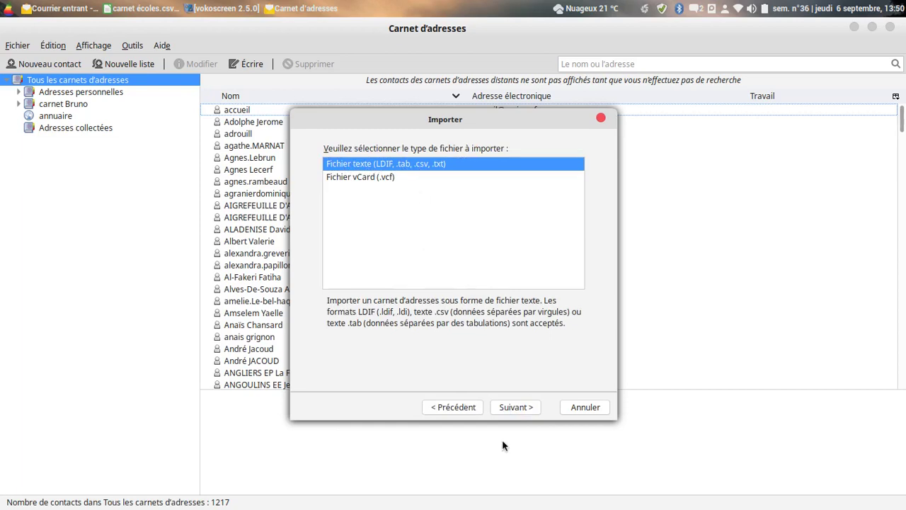
left_click(526, 407)
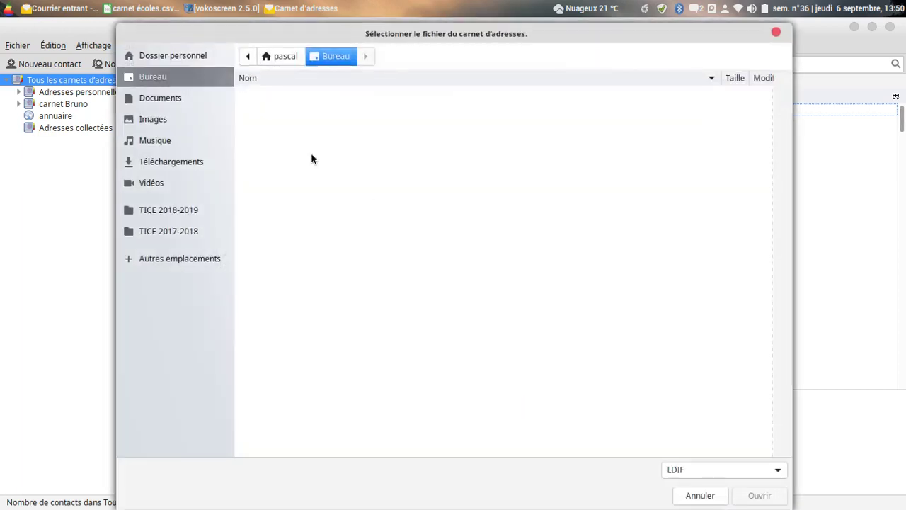
Show comma-separated files and choose "carnet écoles.csv" from the Bureau as the file to import
left_click(774, 467)
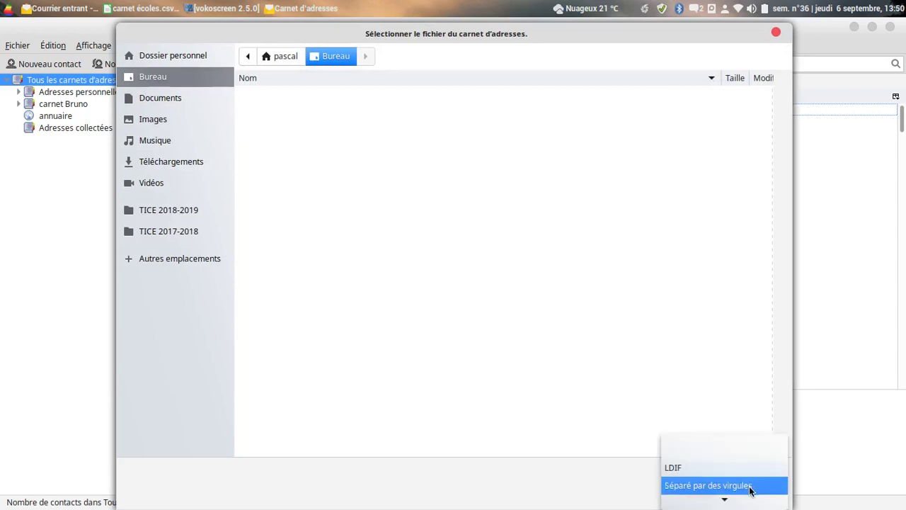
left_click(750, 485)
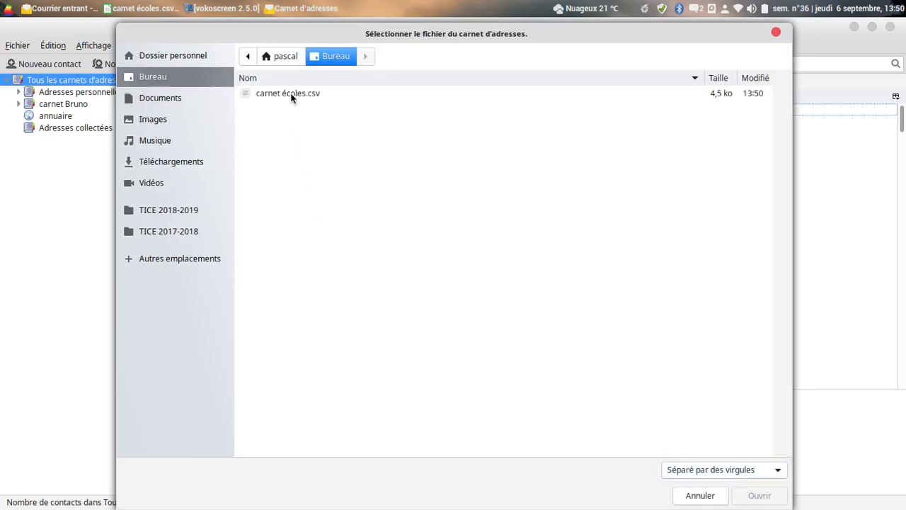
left_click(291, 95)
left_click(758, 496)
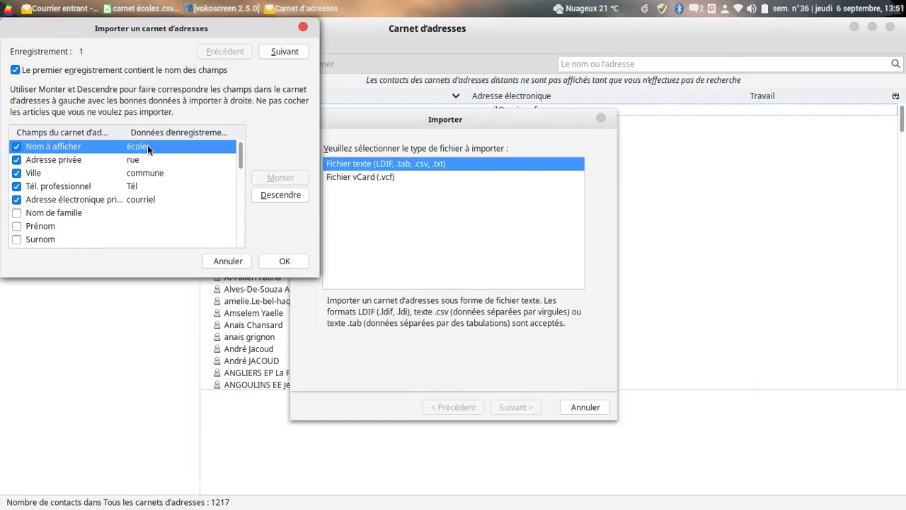
double_click(64, 160)
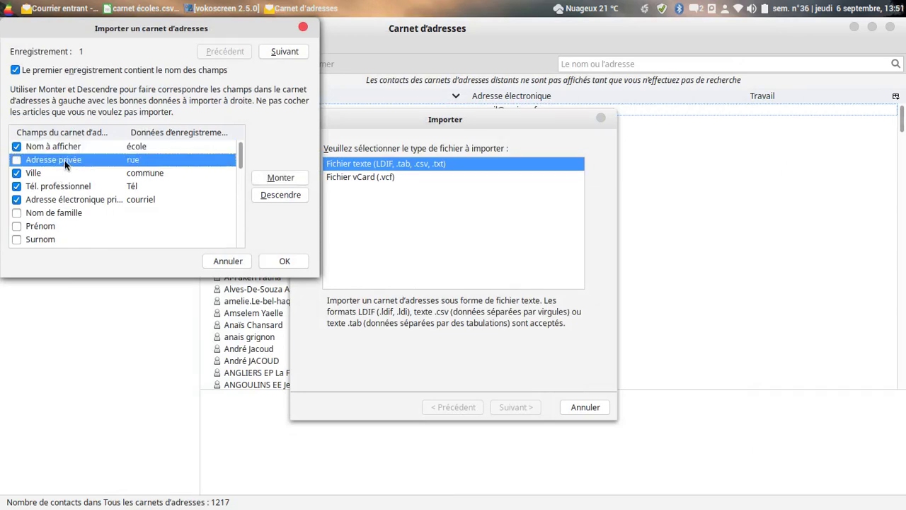
left_click(282, 195)
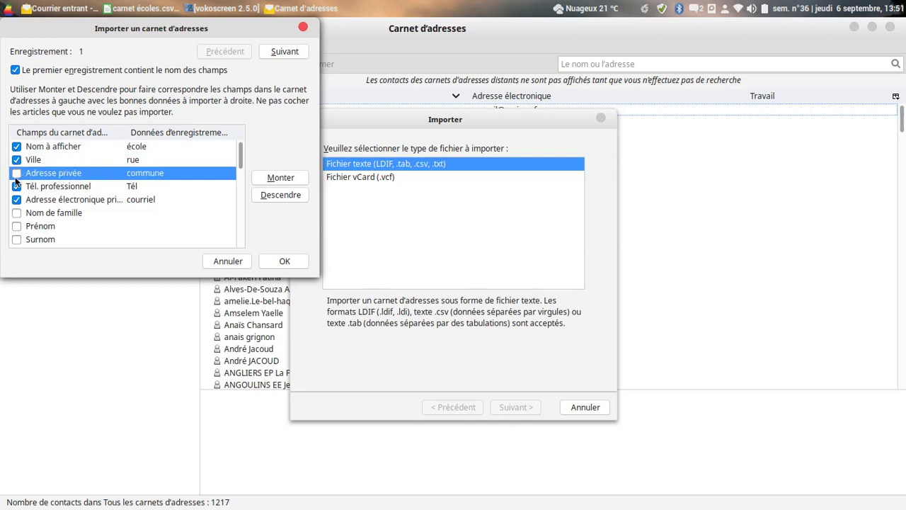
left_click(264, 178)
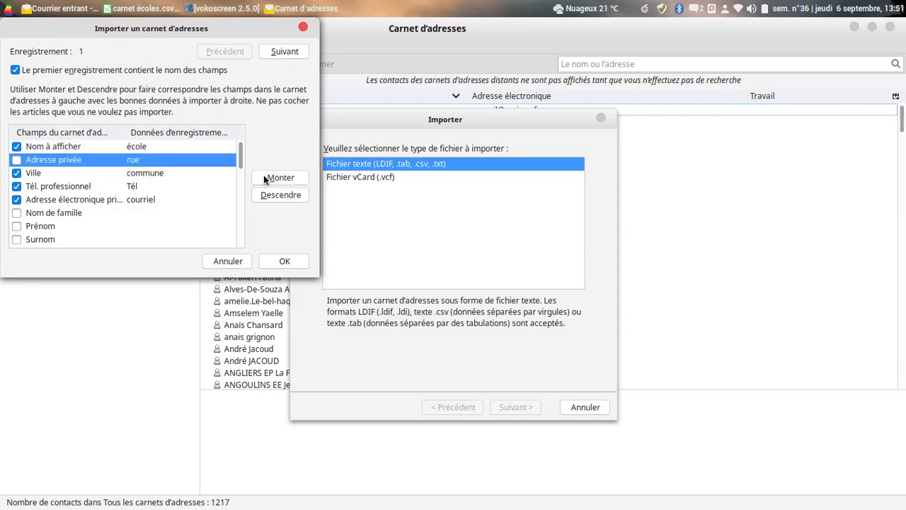
left_click(16, 160)
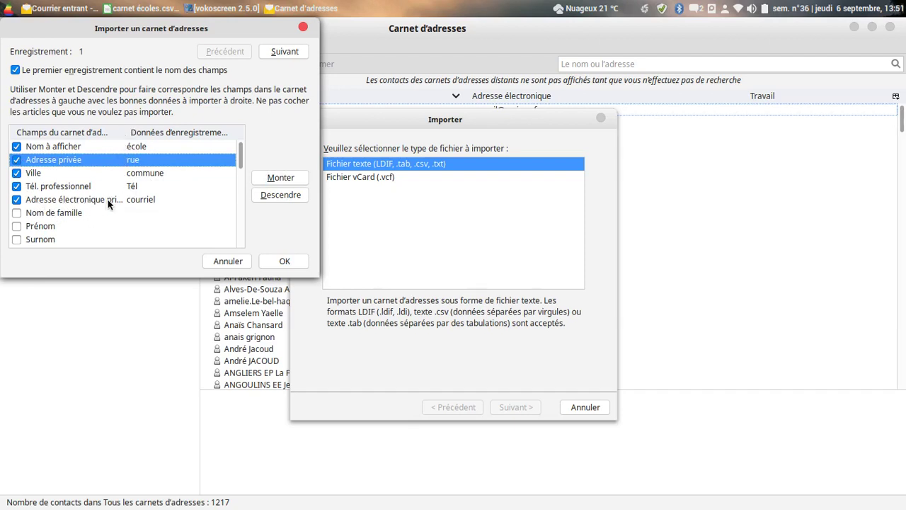
Accept the field mapping, finish the import and display the contacts of the "carnet écoles" address book
left_click(290, 261)
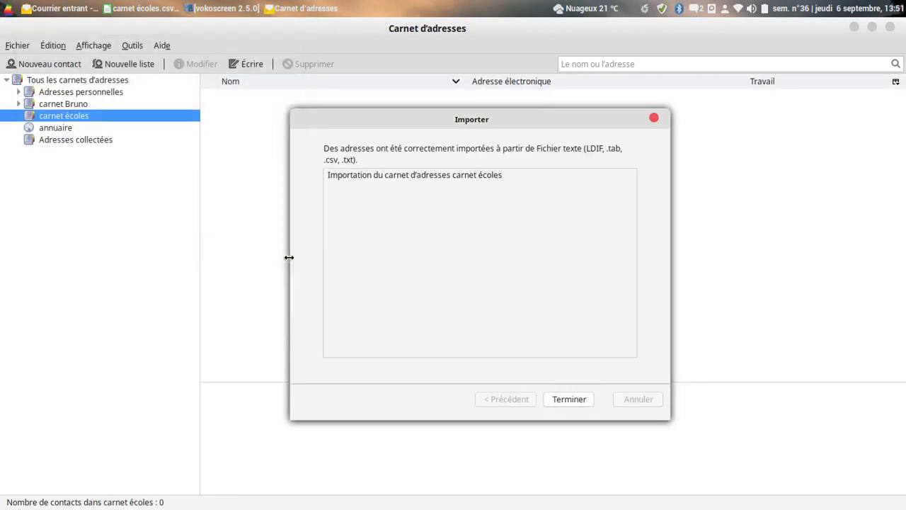
left_click(579, 401)
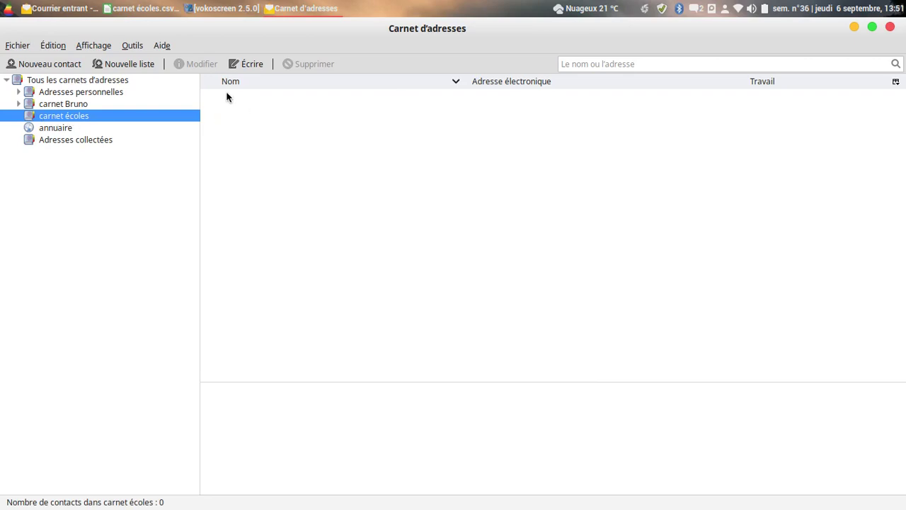
left_click(93, 93)
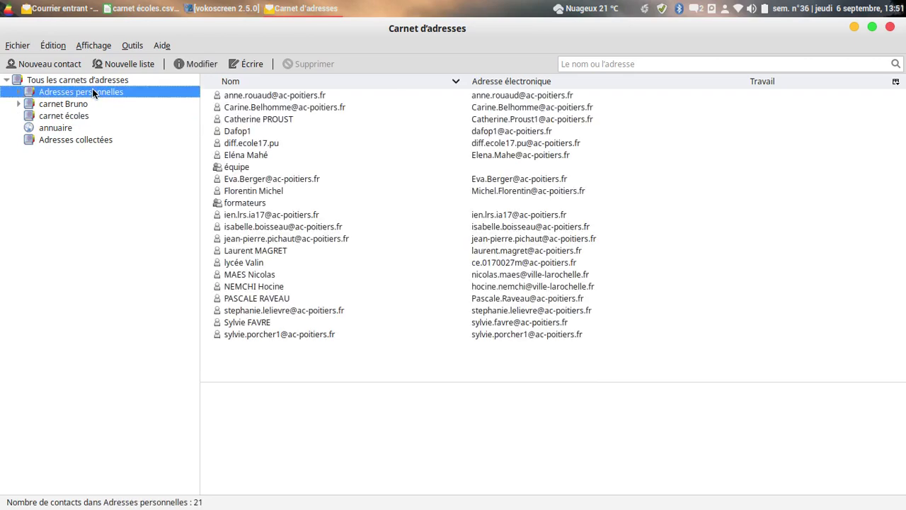
left_click(59, 119)
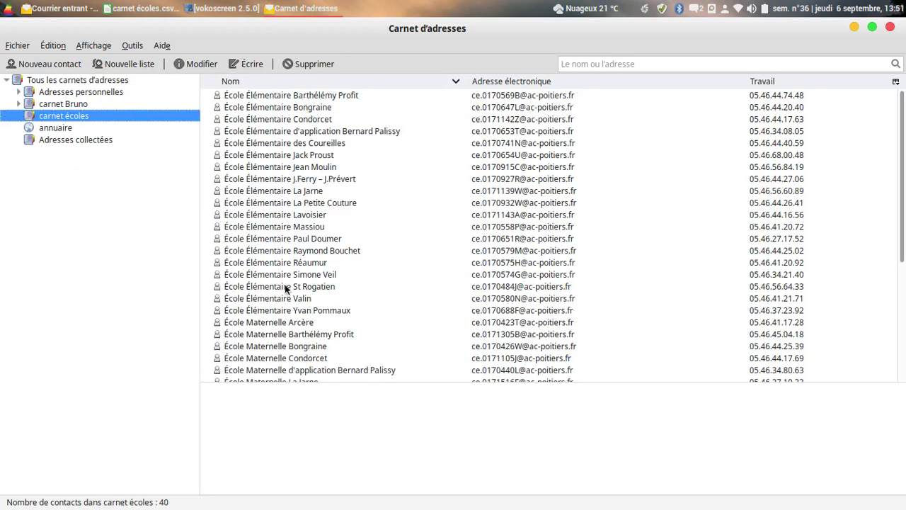
mouse_move(418, 383)
left_mouse_down()
mouse_move(425, 471)
mouse_move(414, 390)
left_mouse_up()
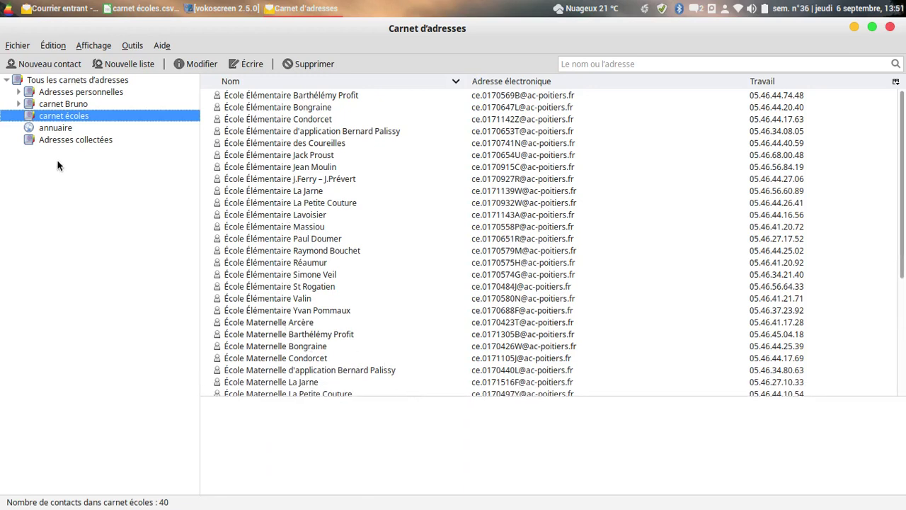
Create a mailing list named "EE LRSUD" in the "carnet écoles" address book
right_click(65, 122)
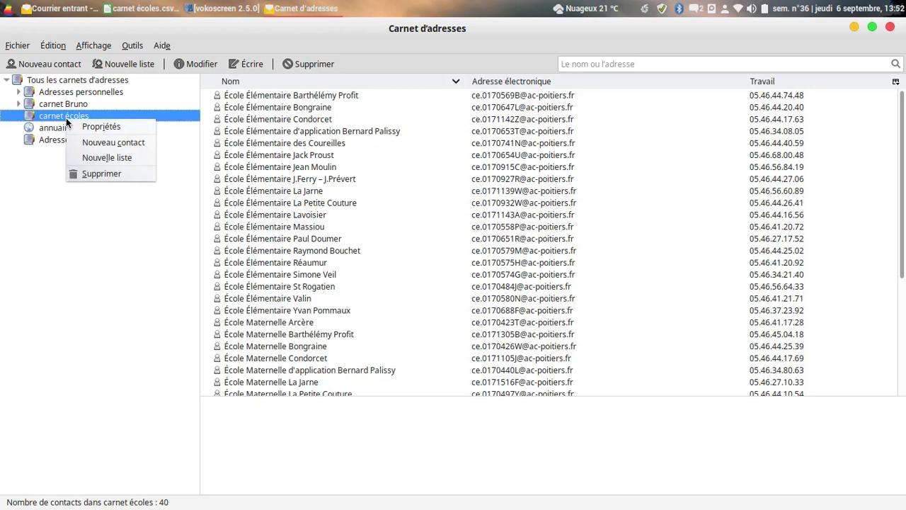
left_click(102, 158)
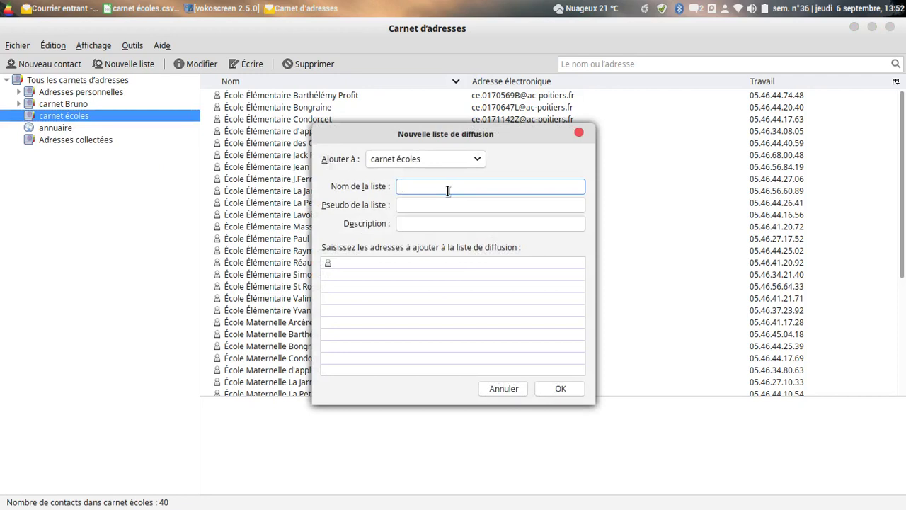
type("EE LRSUD")
left_click(560, 389)
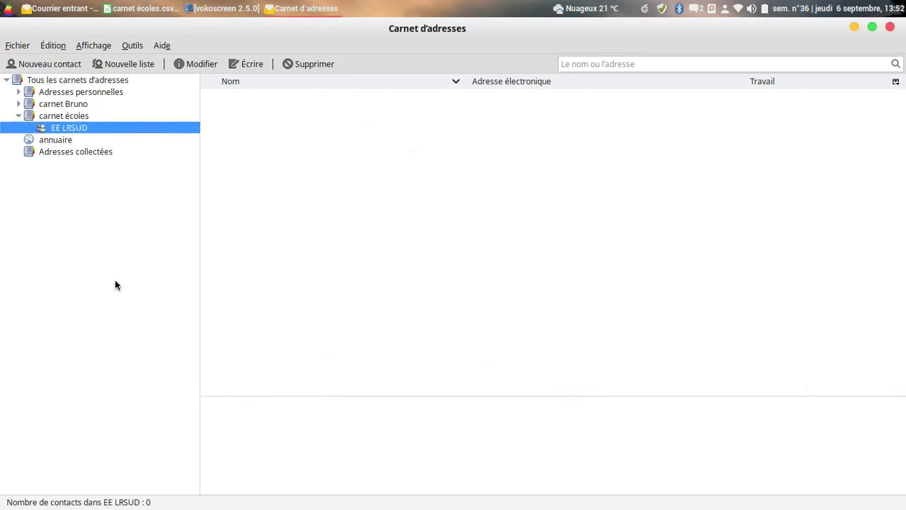
Copy all the "École Élémentaire" contacts from the "carnet écoles" address book into the "EE LRSUD" list and display the list's members
left_click(78, 117)
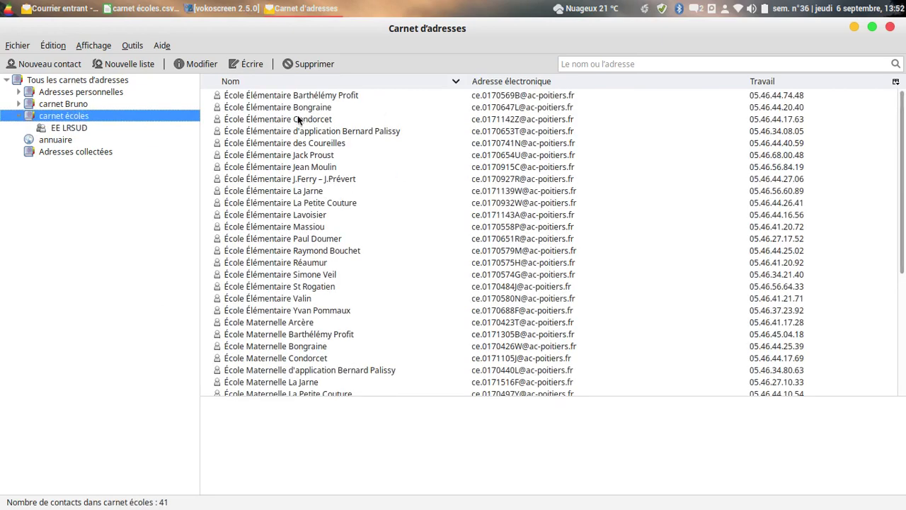
left_click(273, 95)
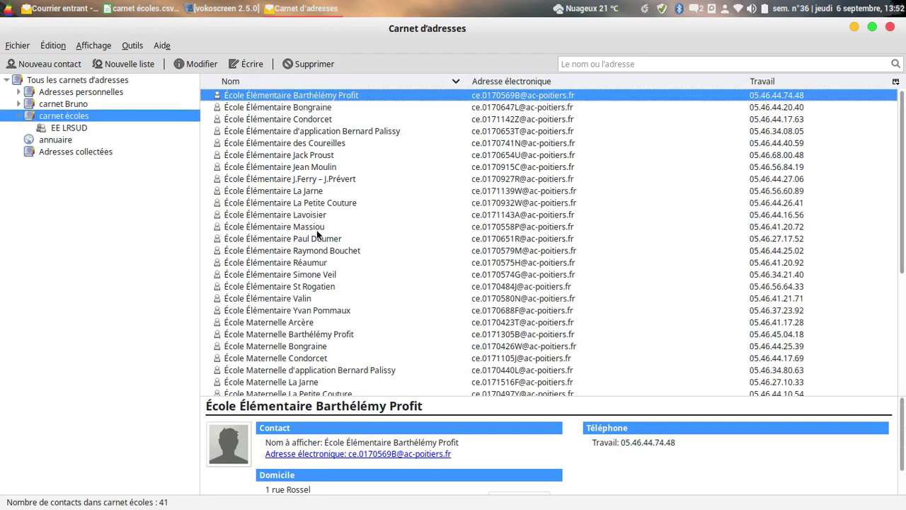
left_click(267, 310, "shift")
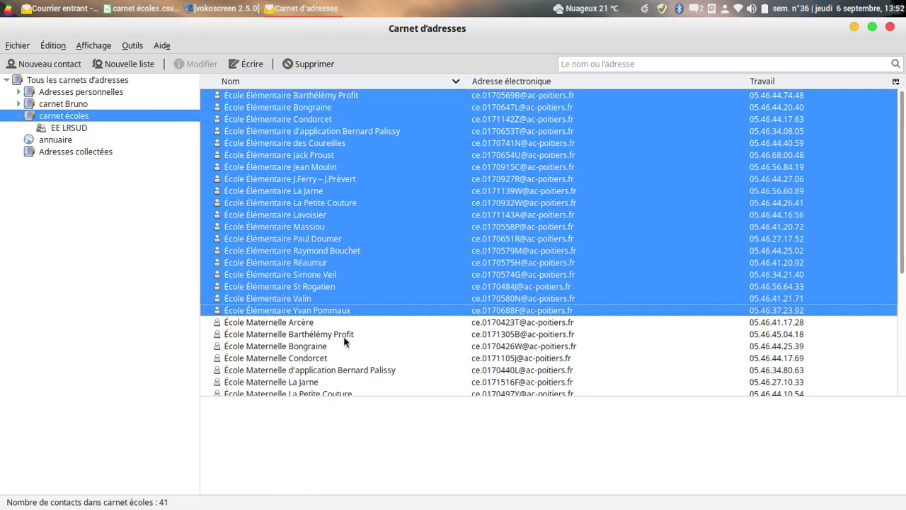
scroll(345, 336, "down", 3)
scroll(347, 342, "down", 2)
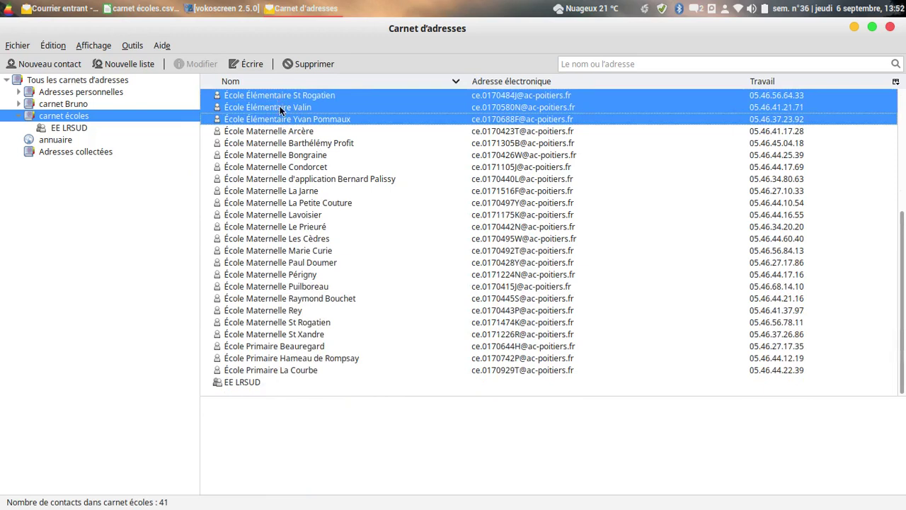
left_click_drag(278, 106, 80, 131)
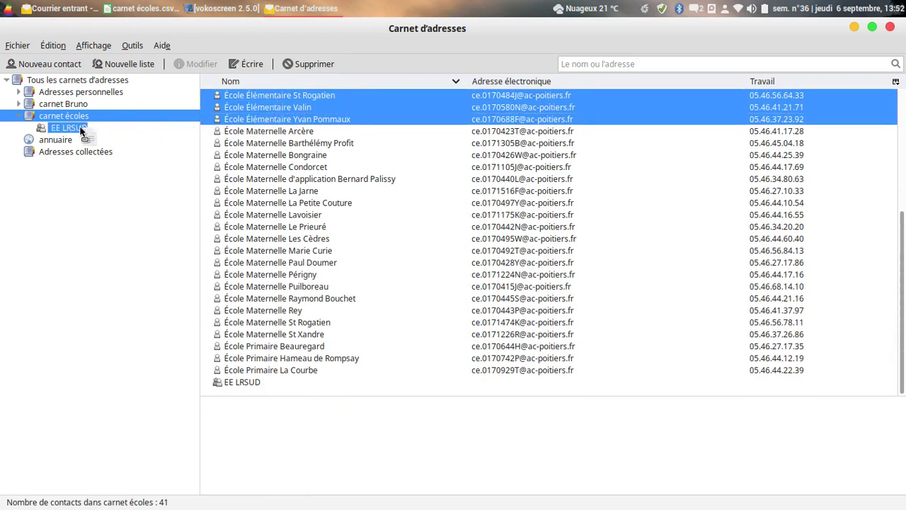
left_click_drag(80, 130, 80, 130)
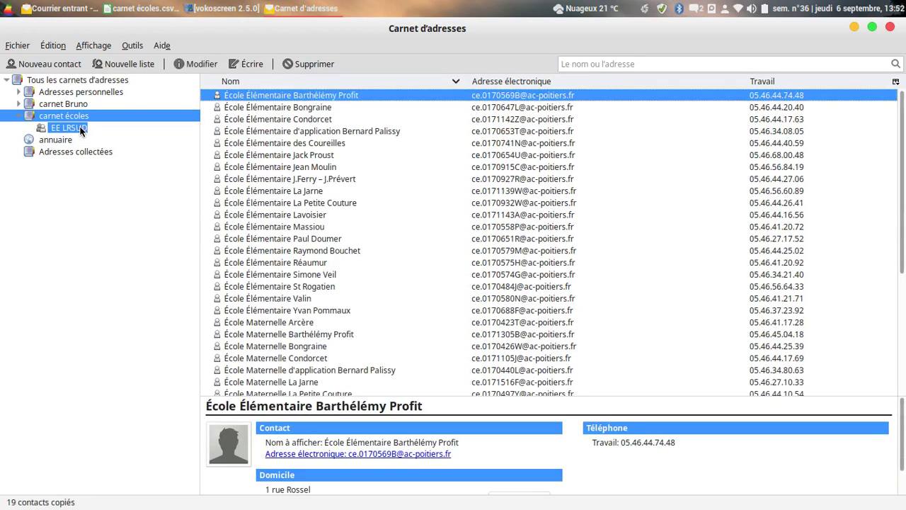
left_click(80, 129)
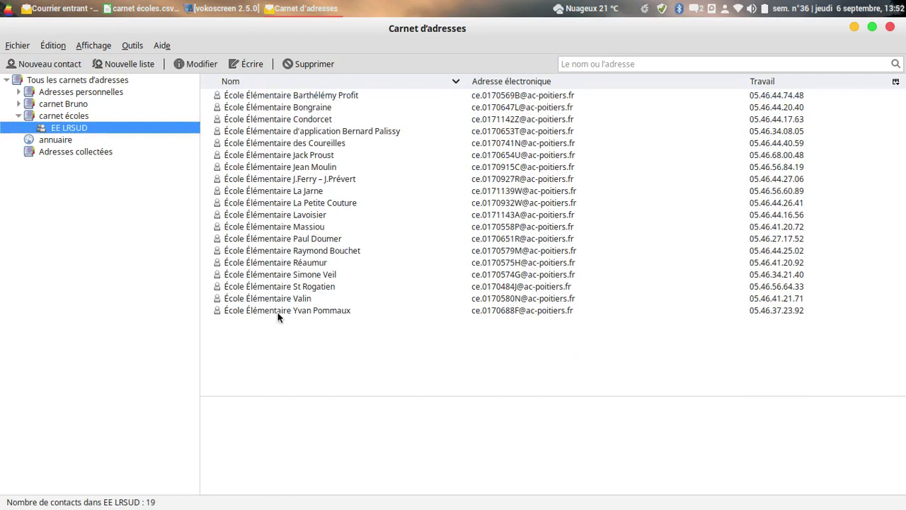
Start a new message addressed to the "EE LRSUD" list, review its recipients and close the message without sending it
right_click(70, 133)
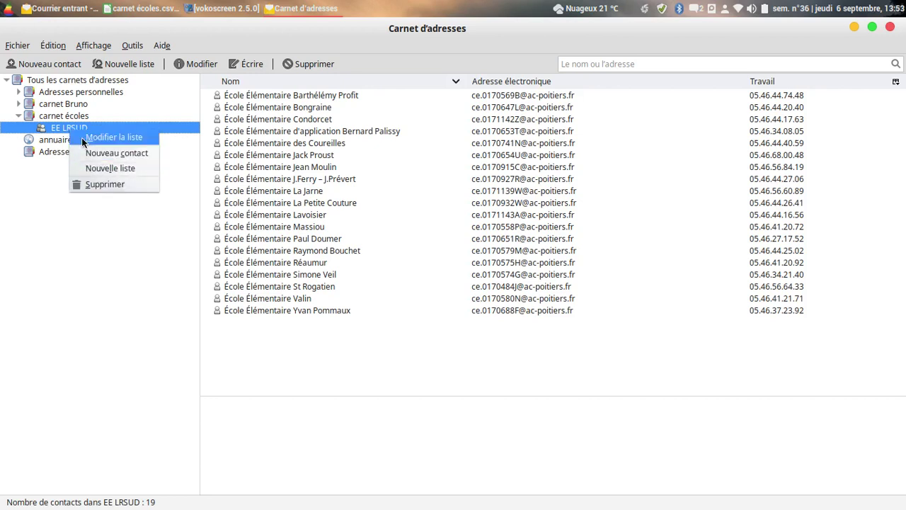
left_click(247, 63)
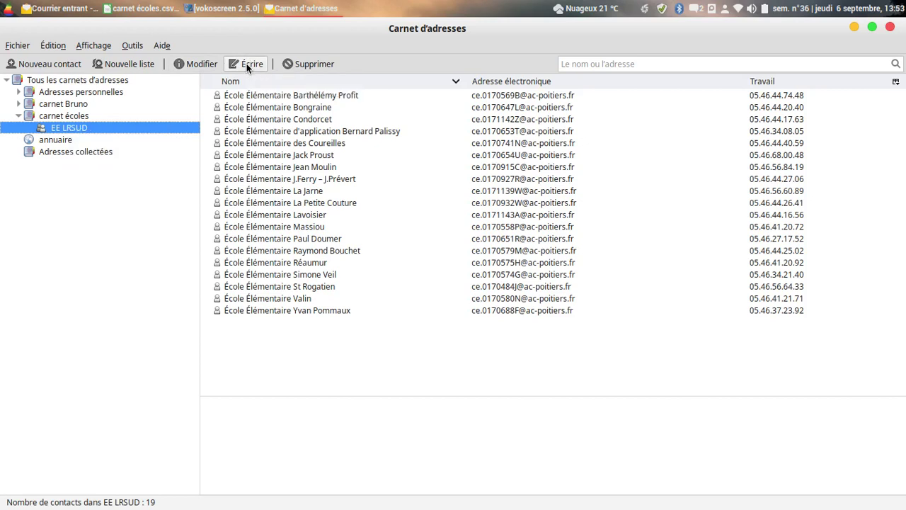
left_click(246, 63)
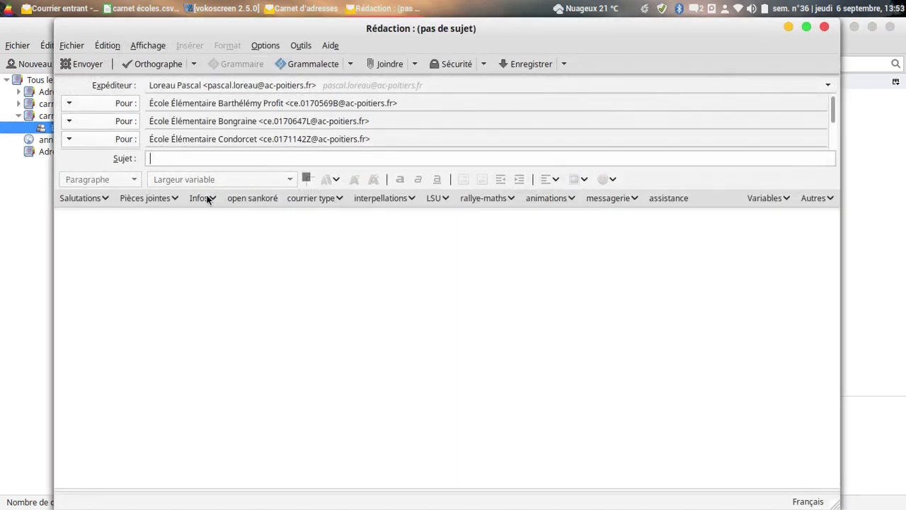
mouse_move(833, 104)
left_mouse_down()
mouse_move(836, 136)
mouse_move(830, 93)
left_mouse_up()
left_click_drag(393, 29, 397, 148)
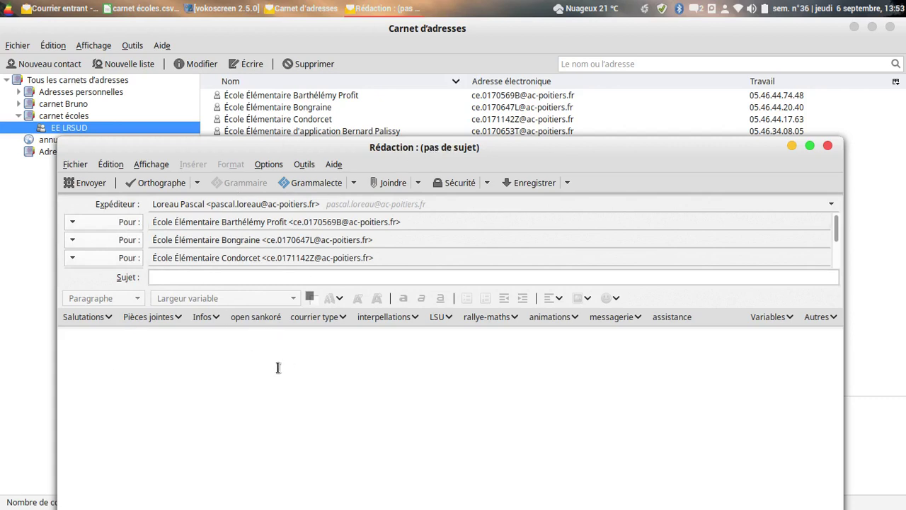
left_click(828, 146)
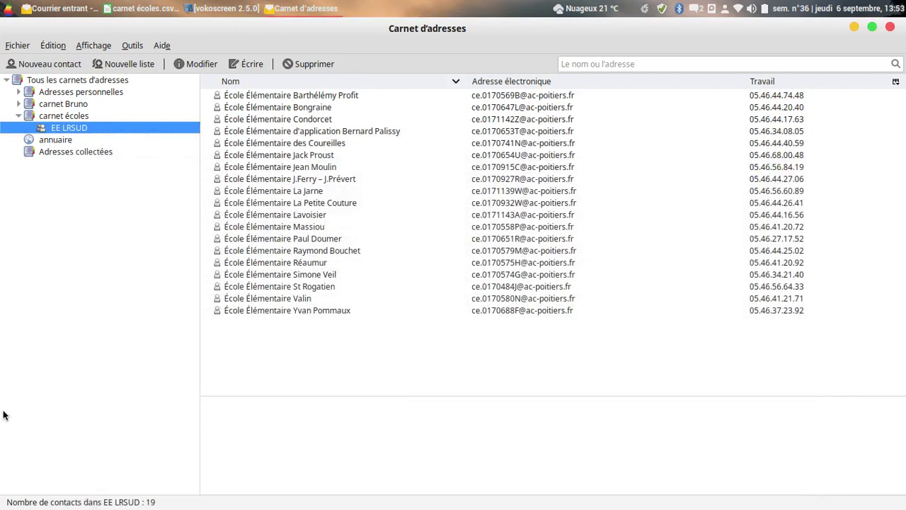